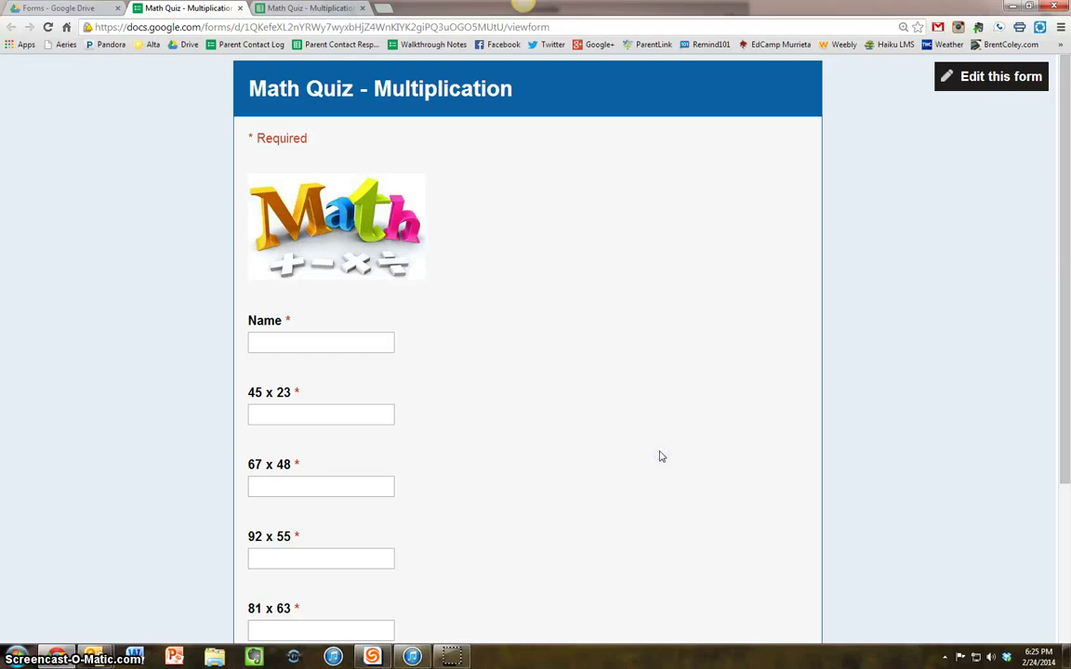
Step: Review the questions of the Math Quiz - Multiplication form through to its end and switch to the form's responses spreadsheet
left_click(657, 468)
scroll(559, 338, "down", 3)
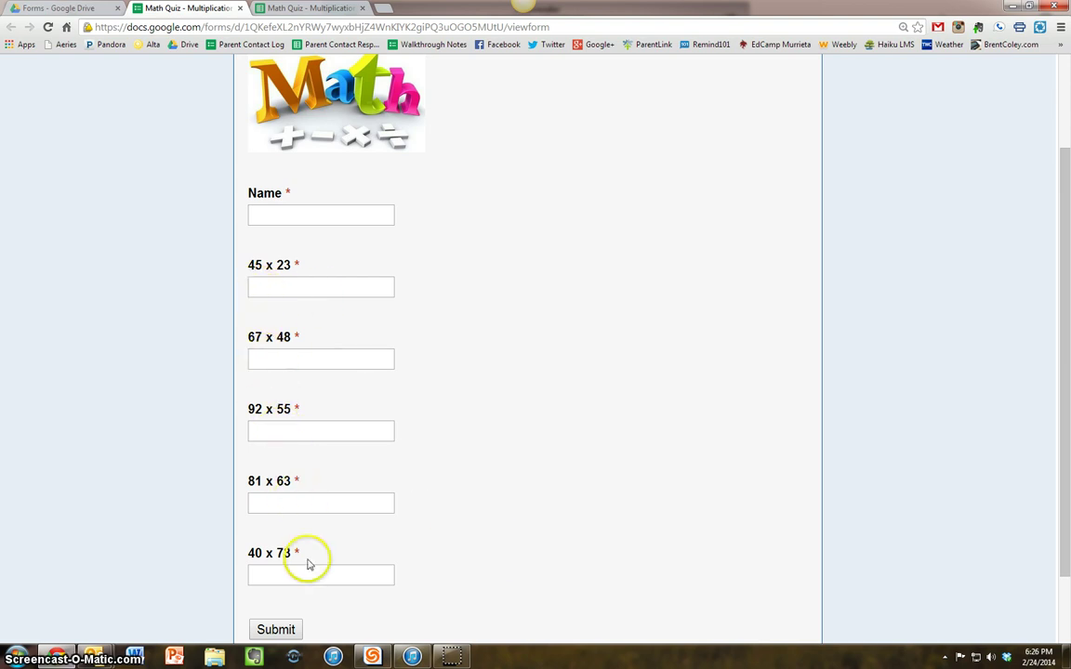
scroll(390, 520, "down", 1)
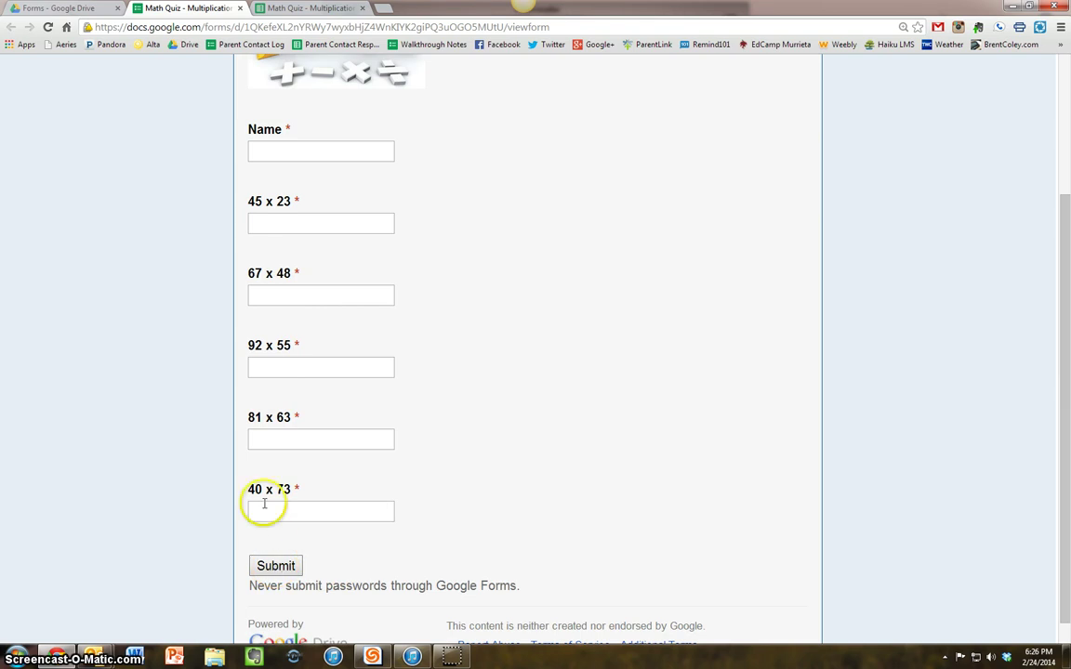
left_click(309, 8)
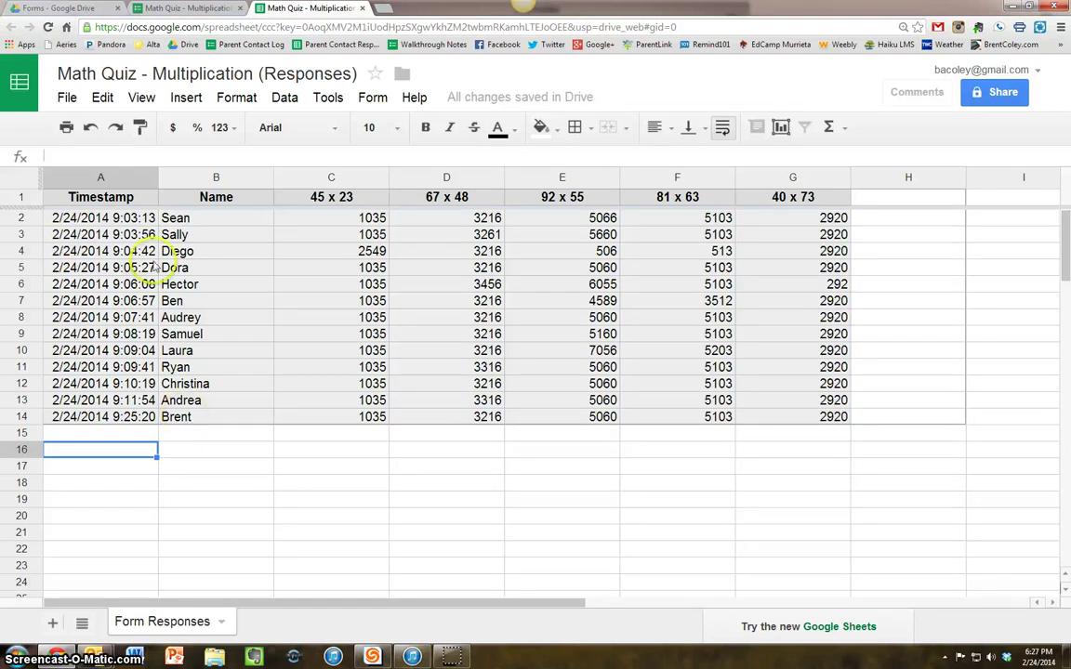
Step: Open the Script Gallery for the responses spreadsheet and search it for "flubaroo"
left_click(186, 98)
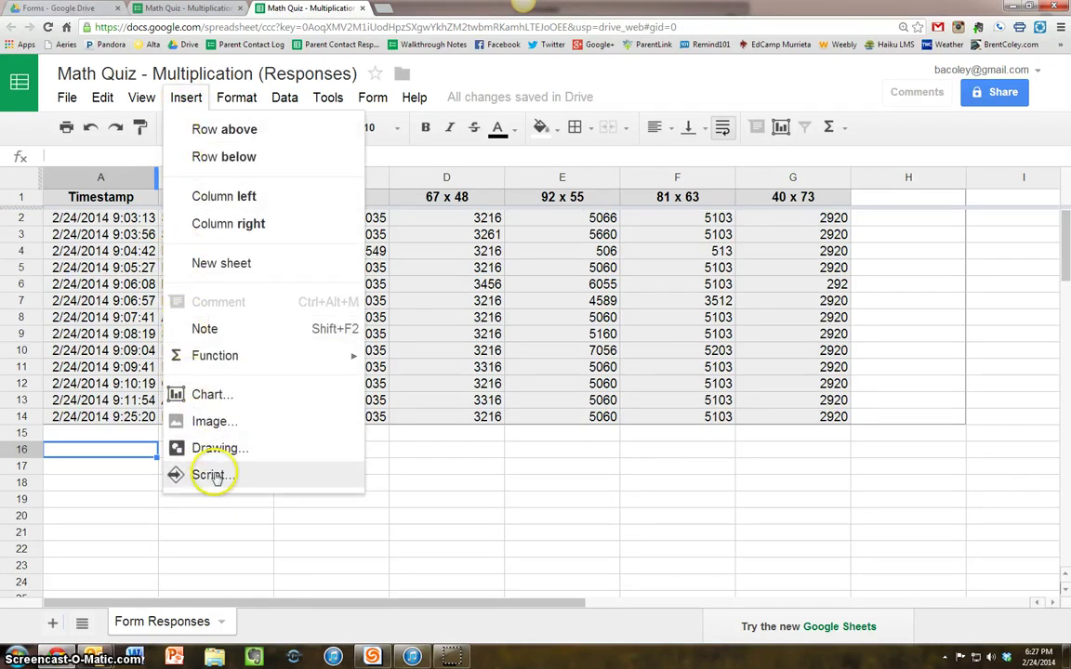
left_click(253, 480)
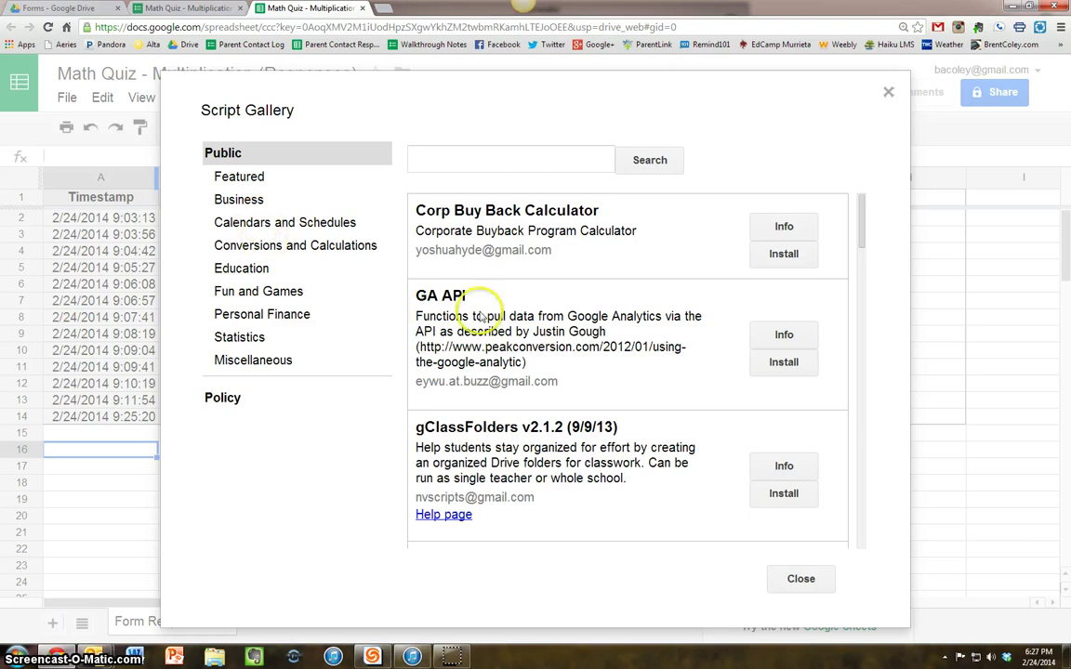
left_click(470, 159)
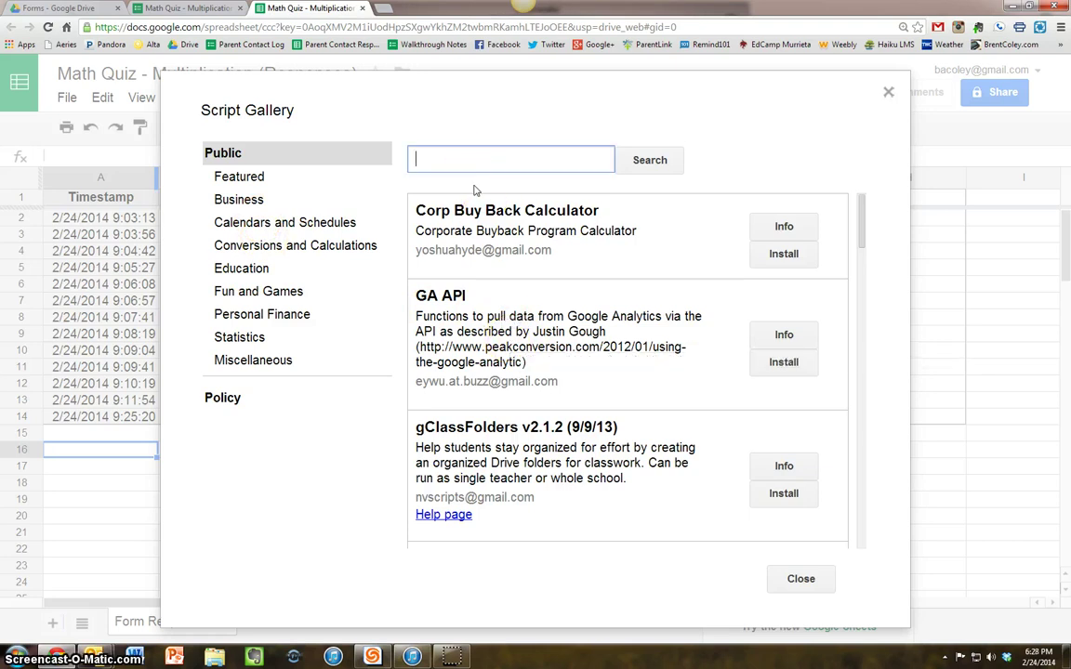
type("flubaroo")
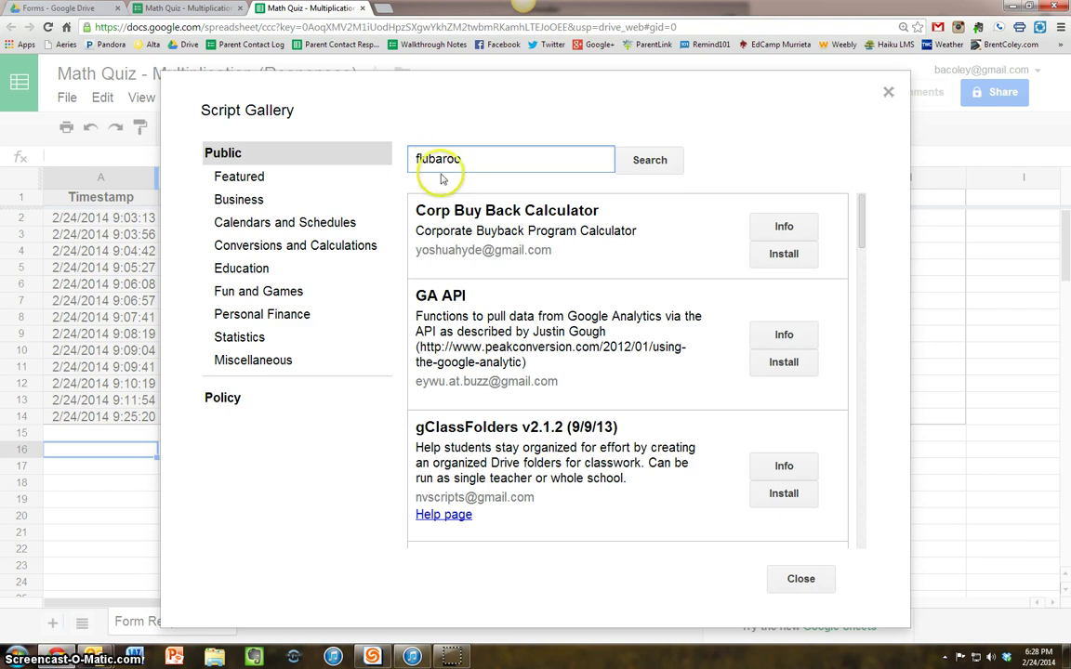
left_click(647, 162)
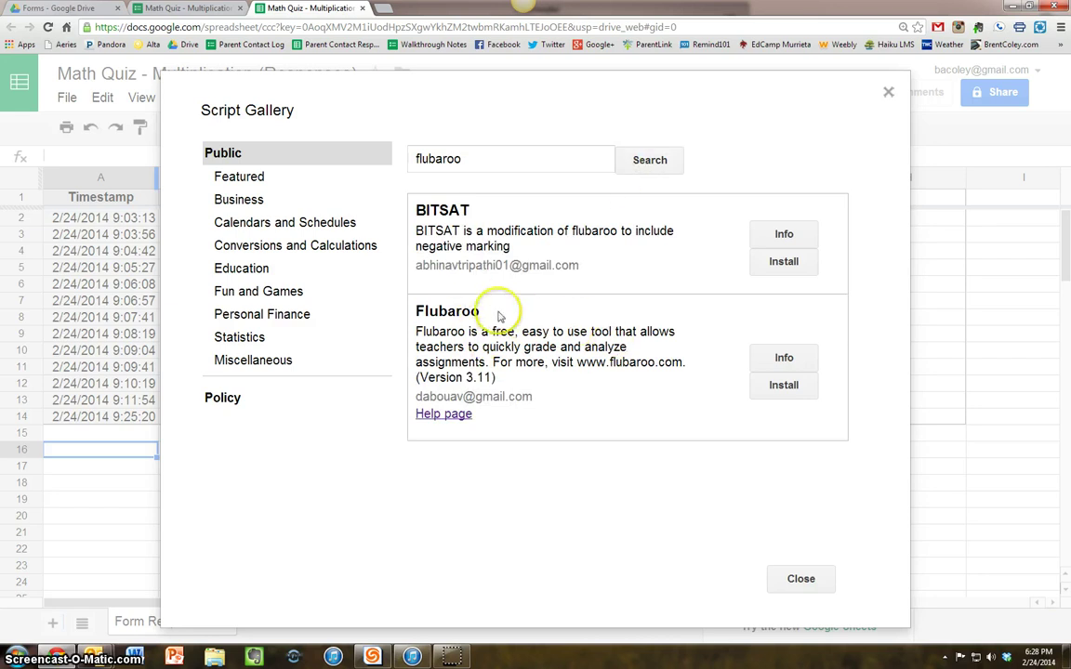
Step: Install the Flubaroo script, accept its requested permissions and close the Script Gallery
left_click(781, 387)
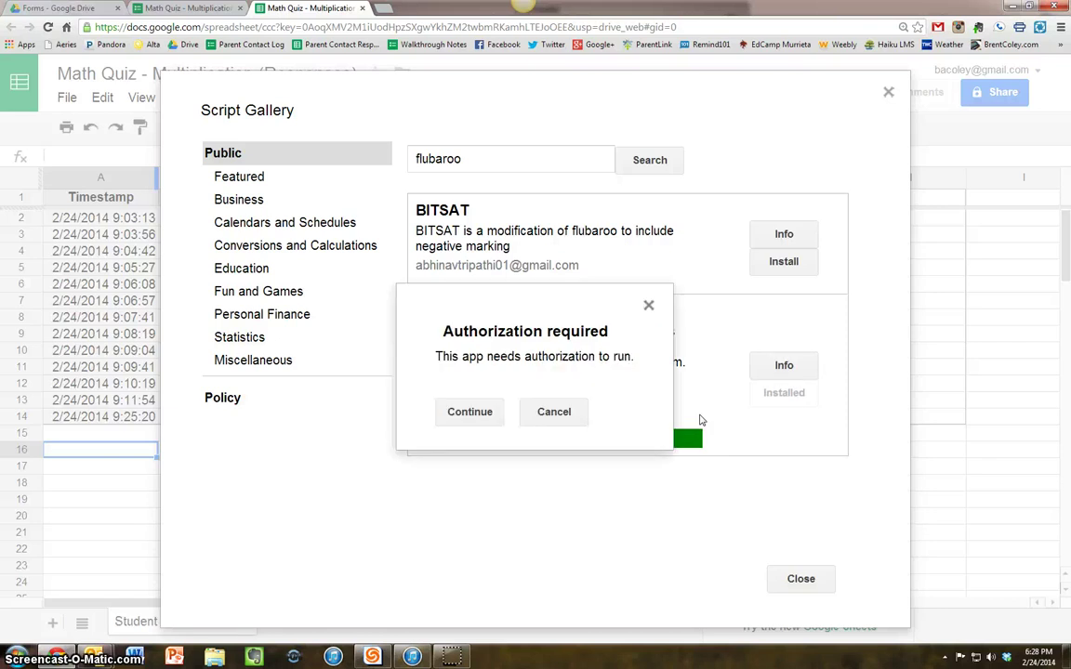
left_click(467, 411)
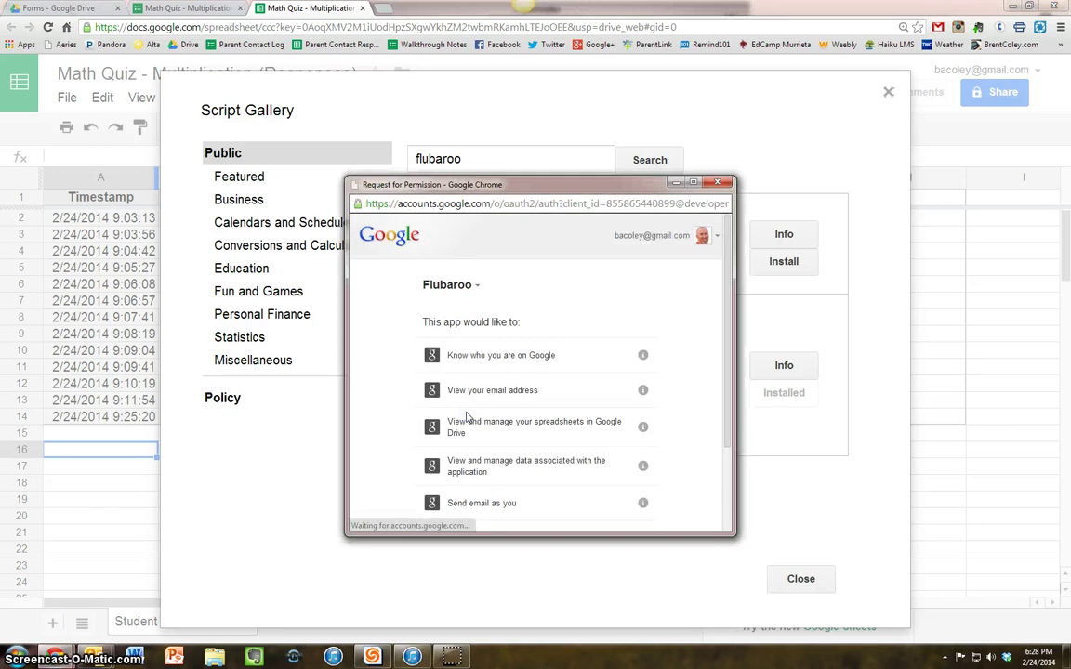
scroll(528, 383, "down", 3)
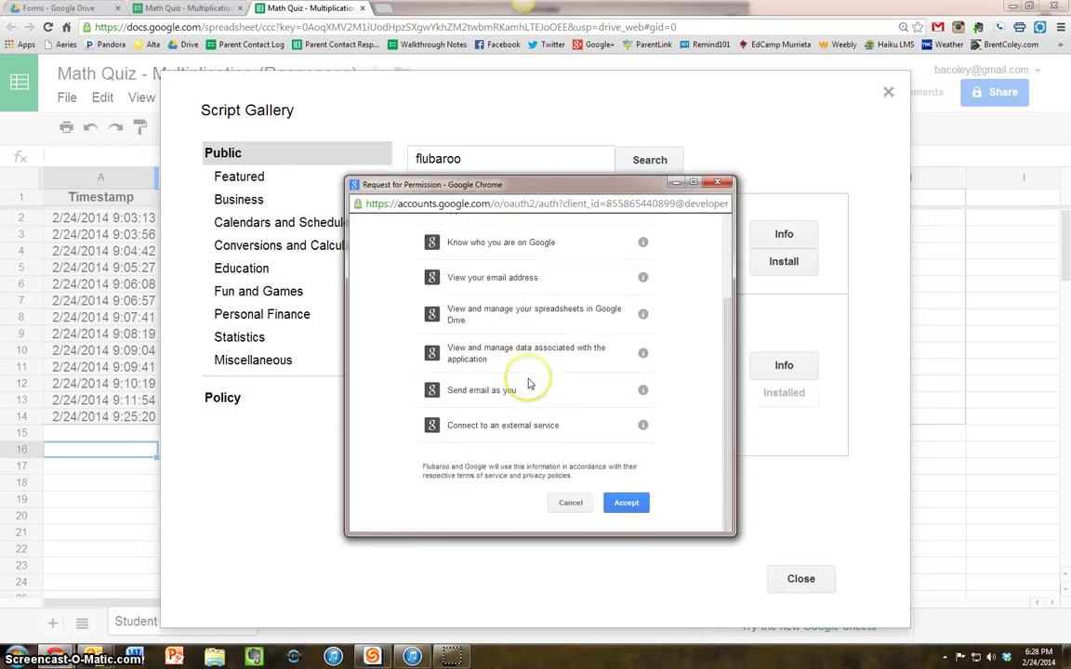
left_click(626, 503)
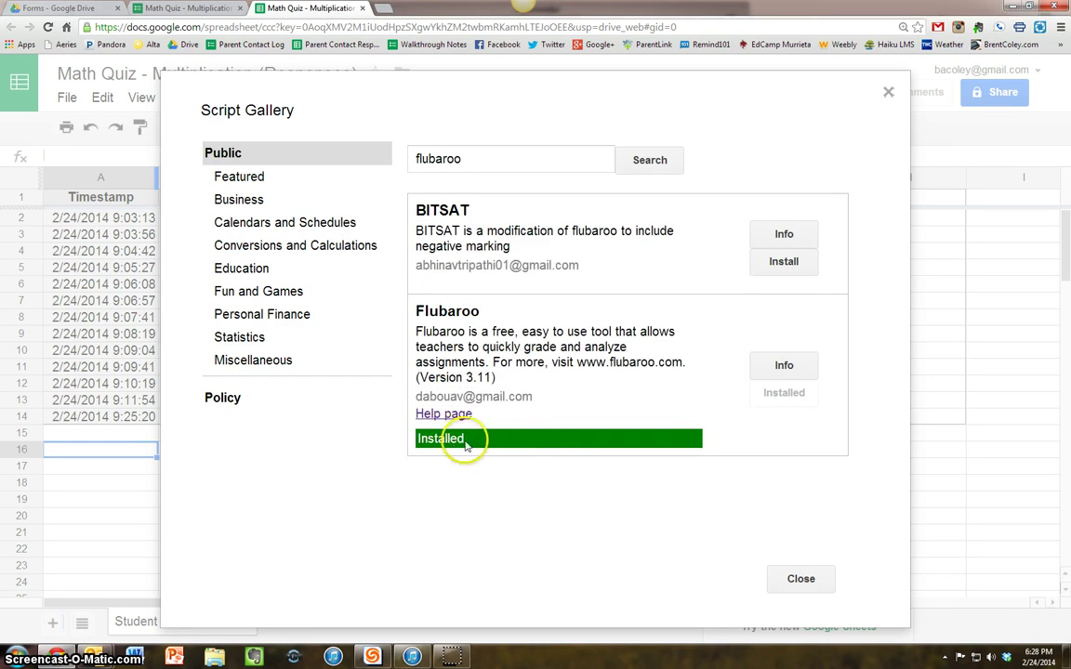
left_click(798, 578)
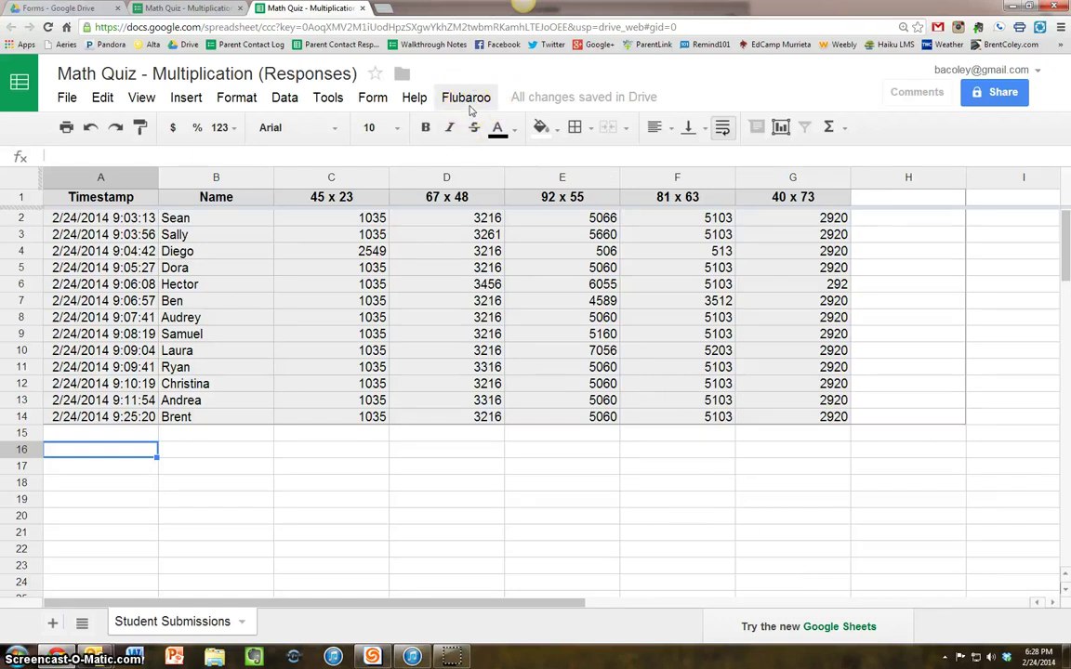
Step: Start grading the assignment with Flubaroo, keeping Identifies Student as the grading option for the Name question
left_click(470, 105)
left_click(470, 102)
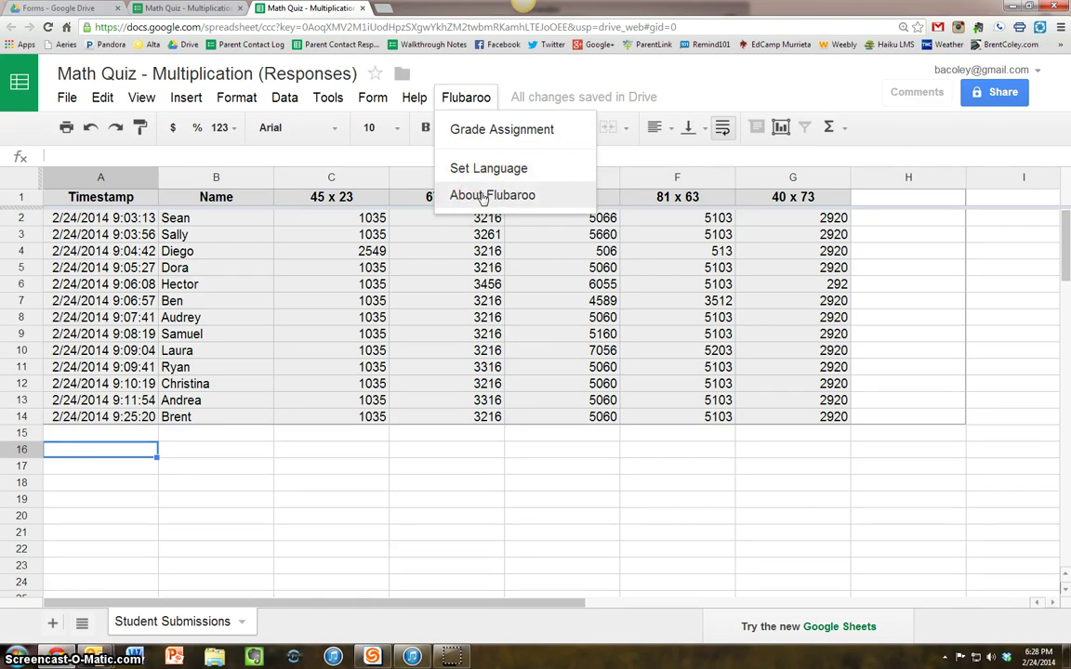
left_click(483, 133)
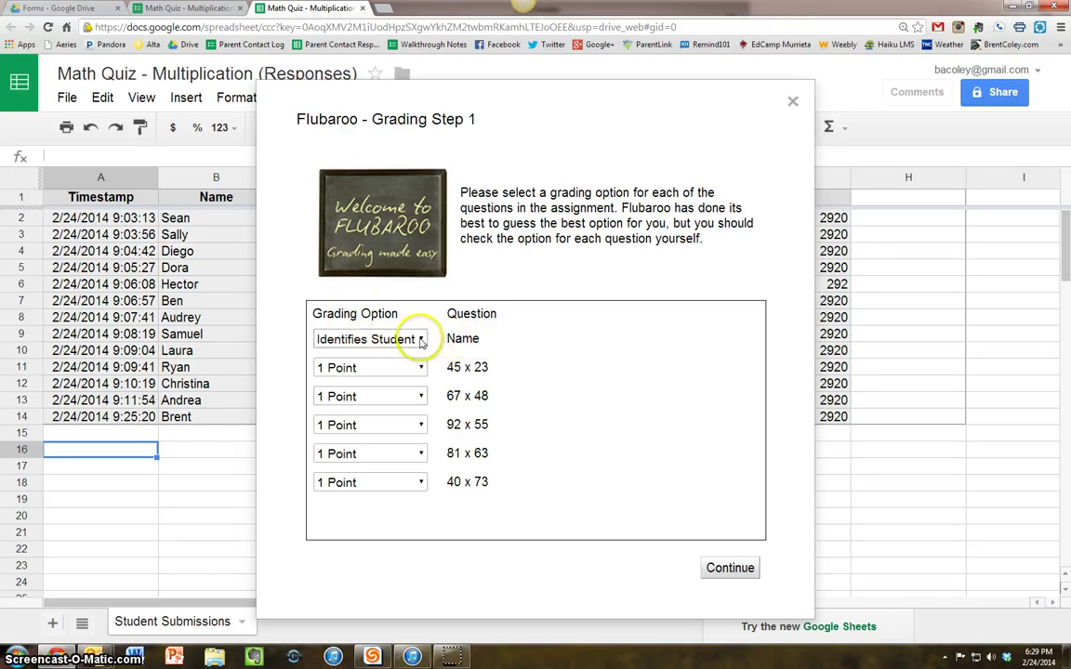
left_click(420, 342)
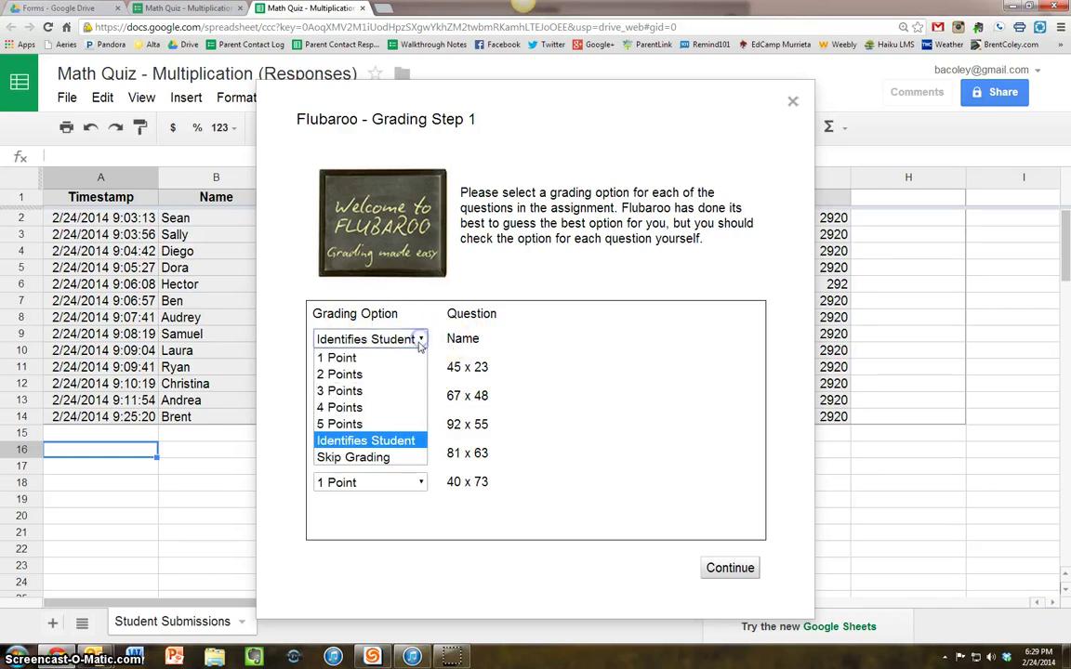
left_click(358, 442)
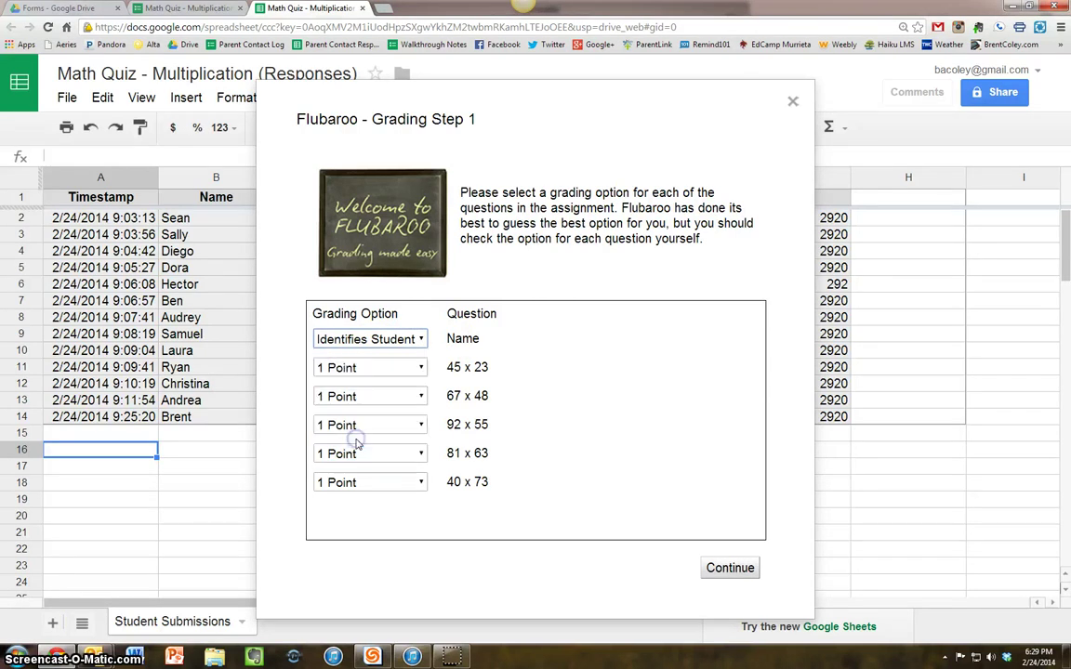
Step: Set the grading option of all five multiplication questions, from 45 x 23 to 40 x 73, to 2 Points and continue
left_click(421, 368)
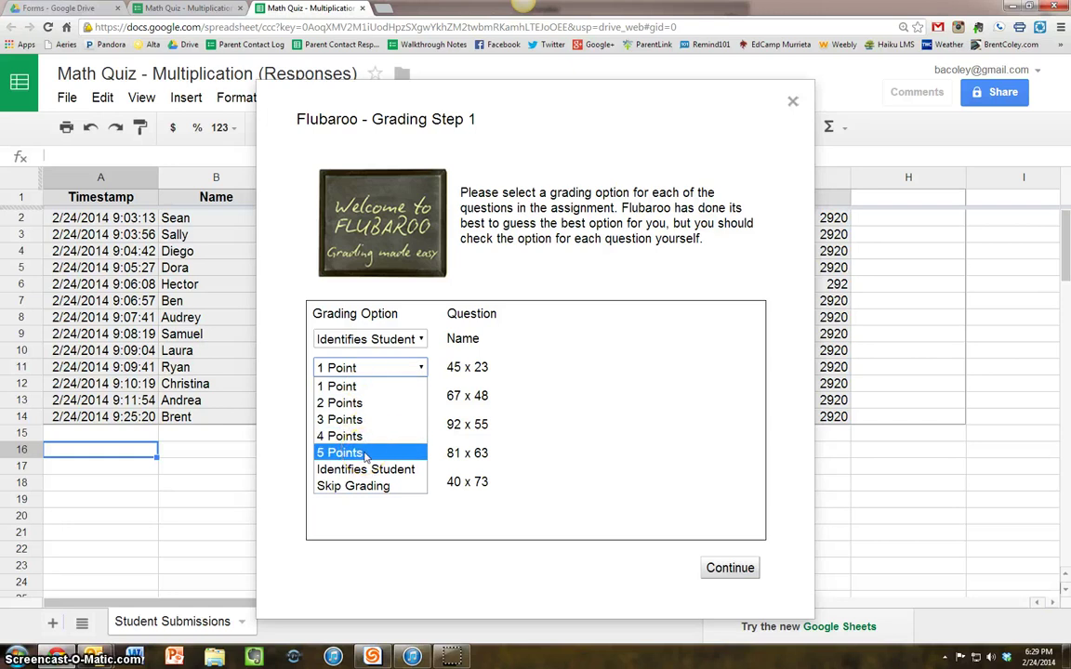
left_click(342, 402)
left_click(345, 398)
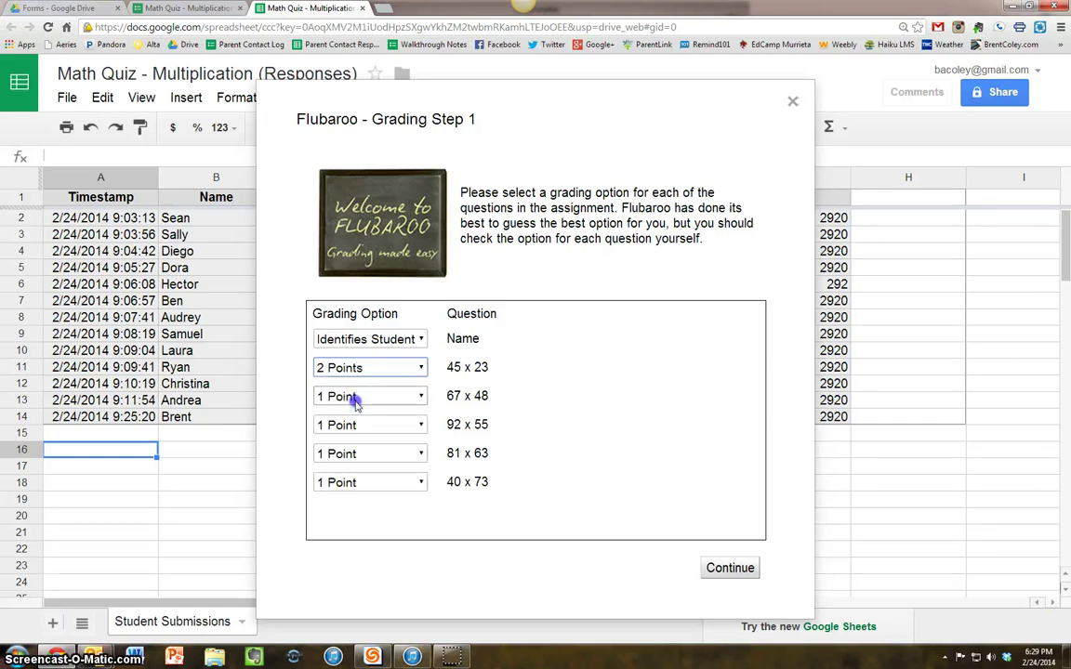
left_click(350, 433)
left_click(346, 425)
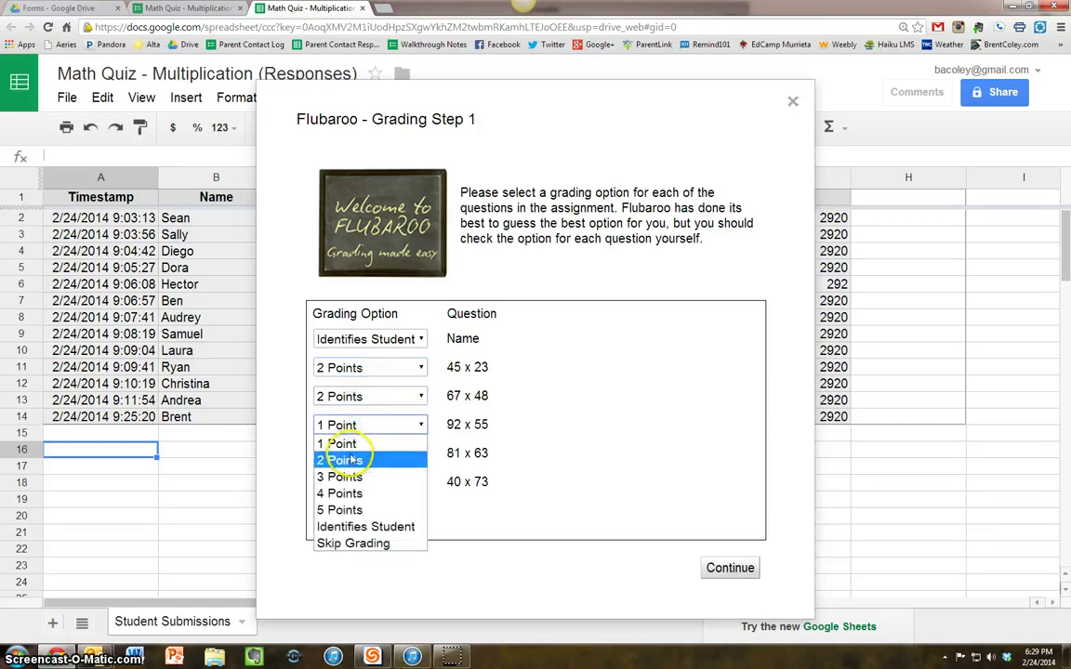
left_click(349, 458)
left_click(351, 452)
left_click(350, 488)
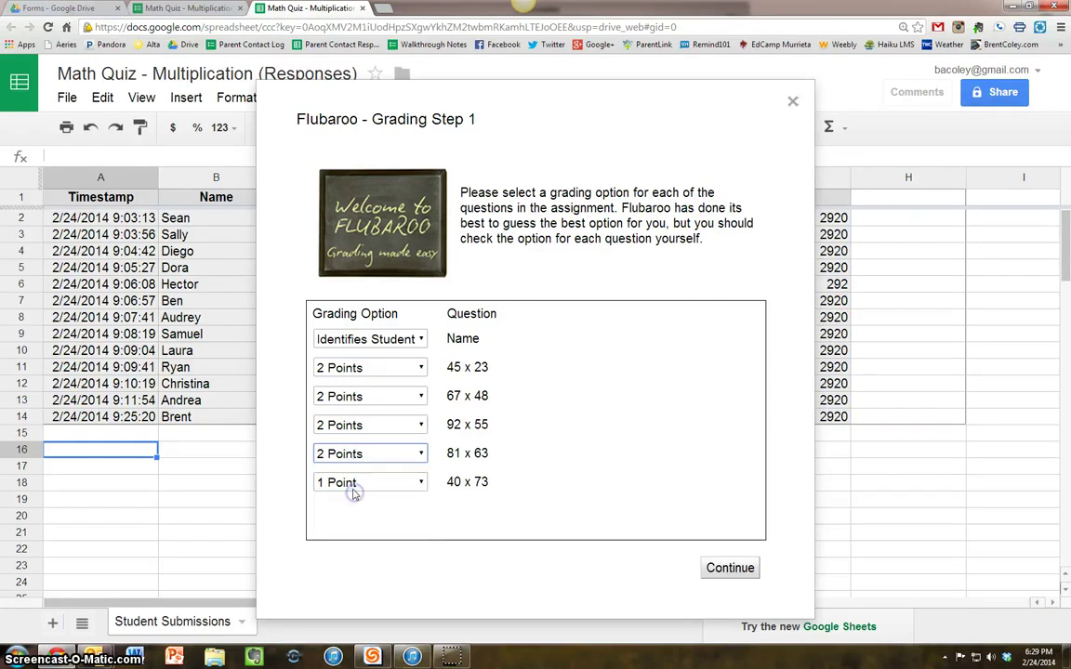
left_click(353, 483)
left_click(358, 520)
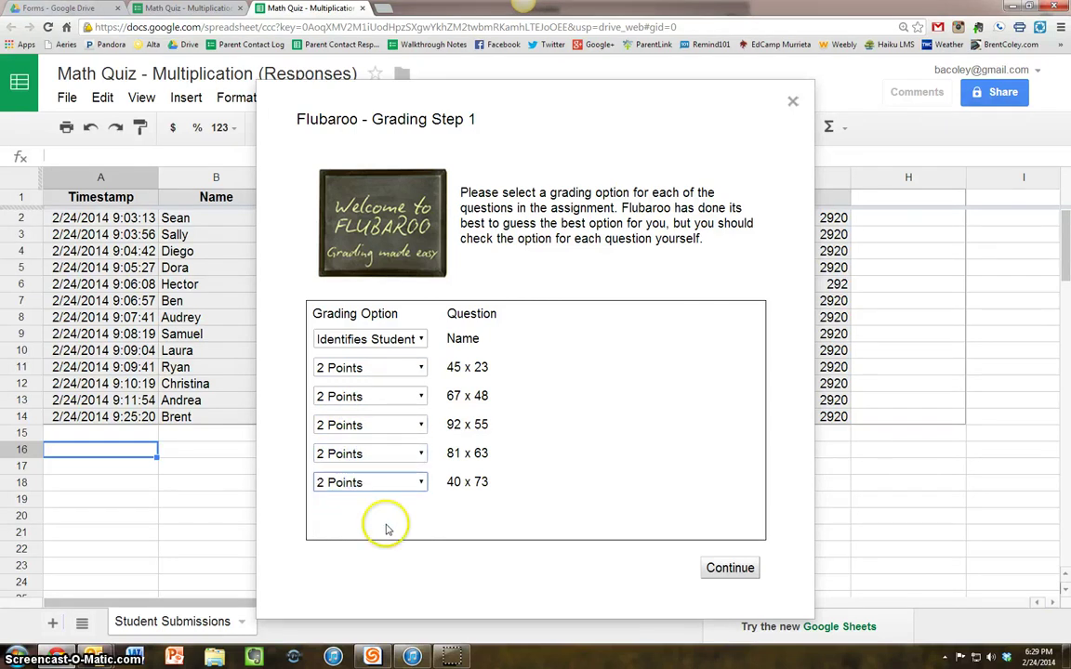
left_click(734, 568)
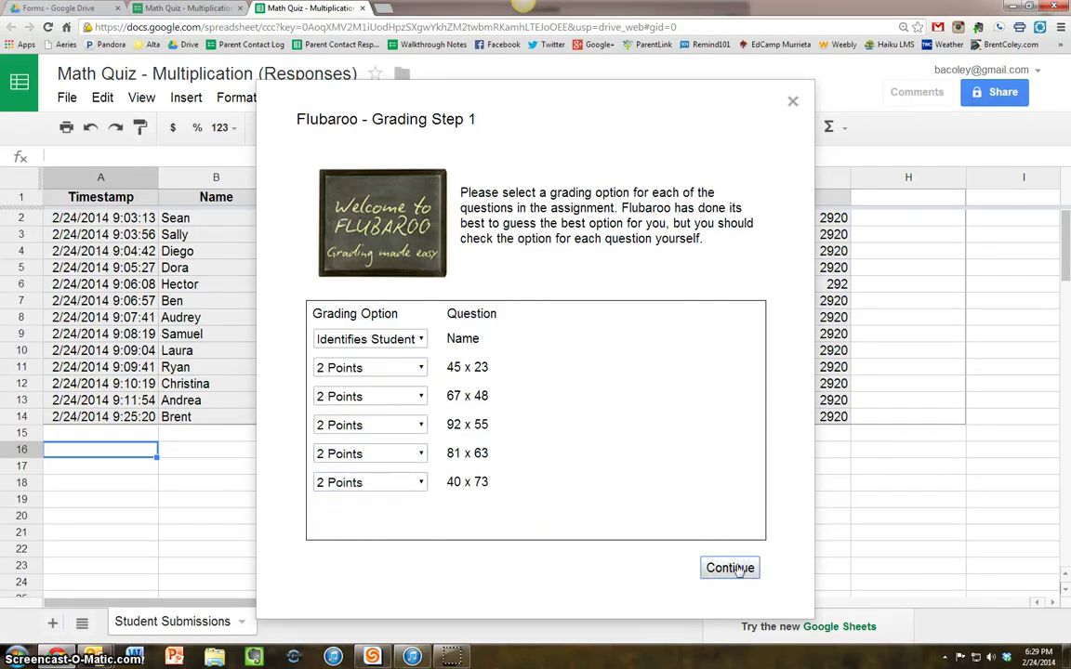
left_click(739, 569)
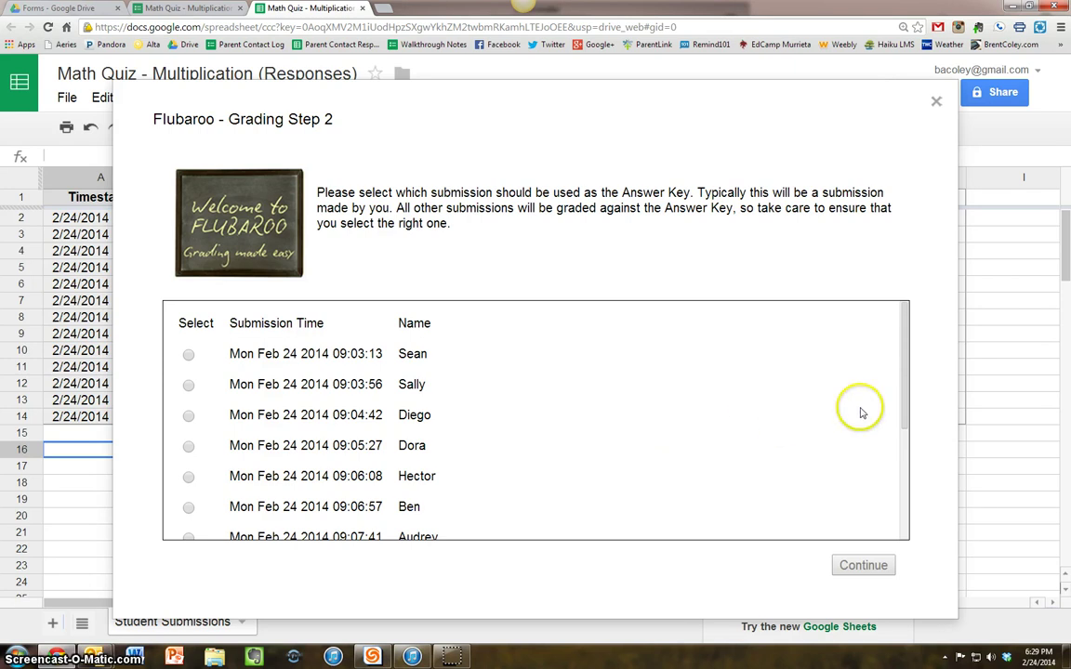
Step: Grade the quiz using the last submission, made at 09:25:20, as the answer key, and view the grades
left_click_drag(904, 319, 906, 457)
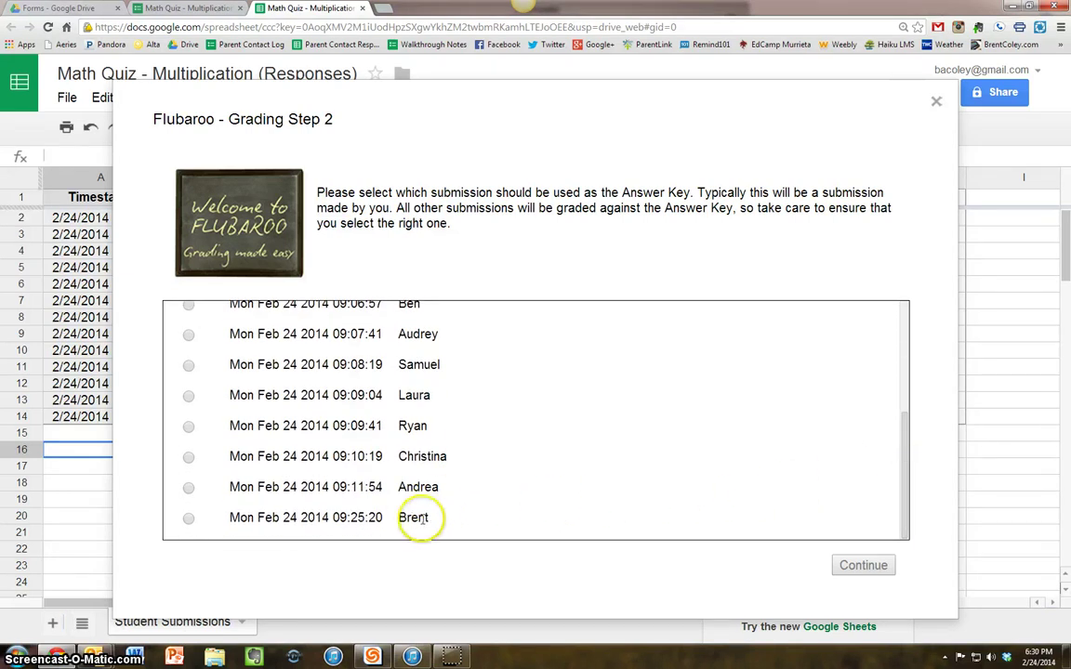
left_click(188, 521)
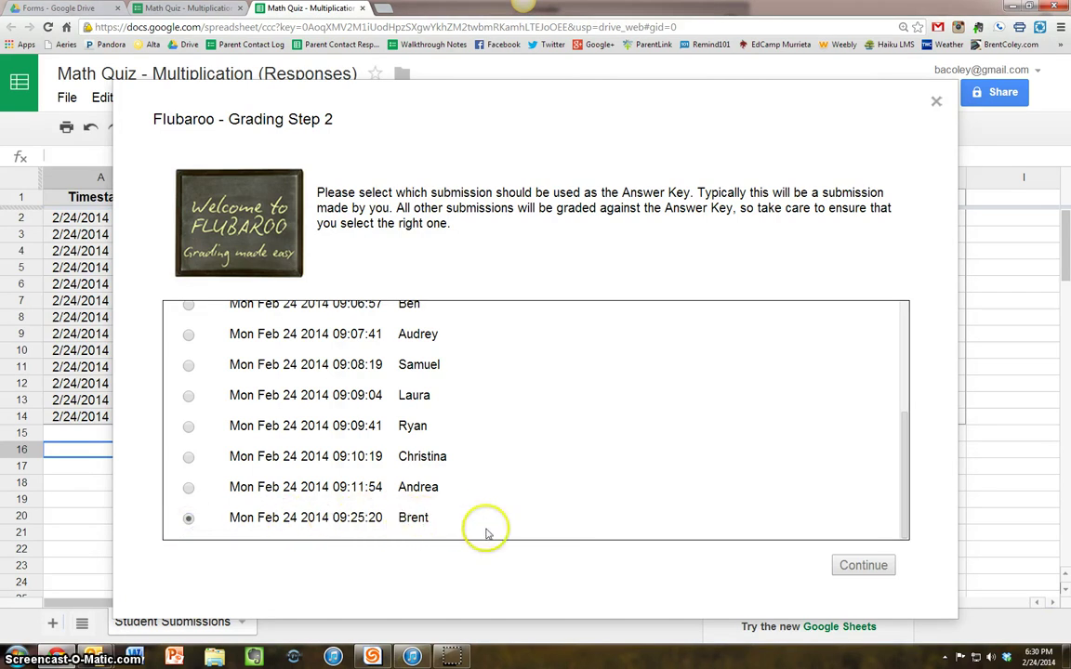
left_click(869, 566)
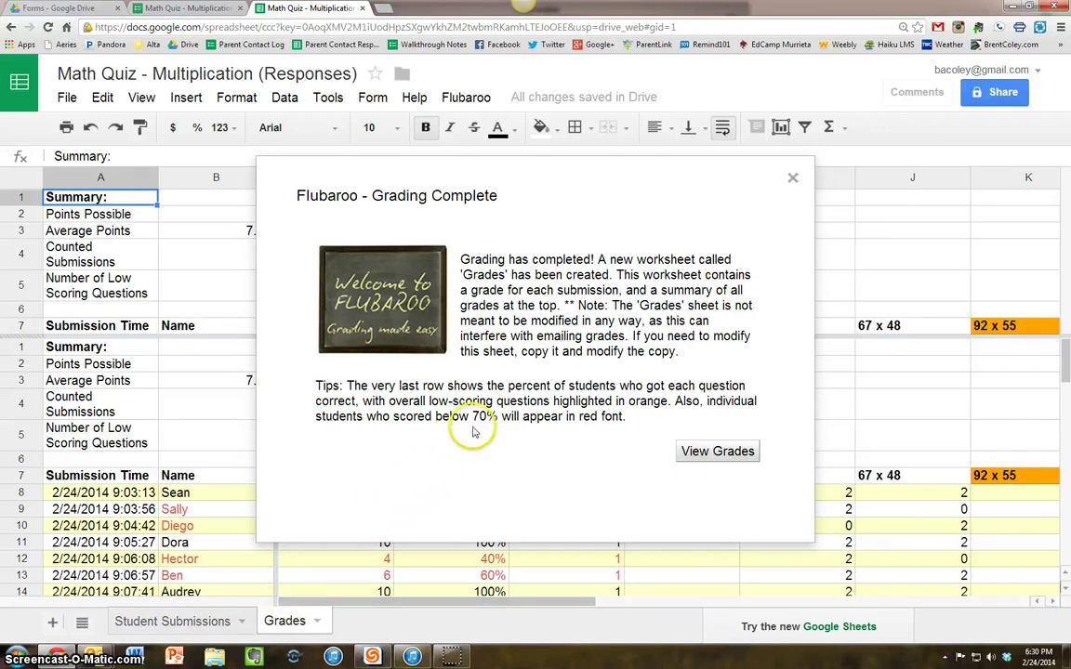
left_click_drag(474, 417, 623, 417)
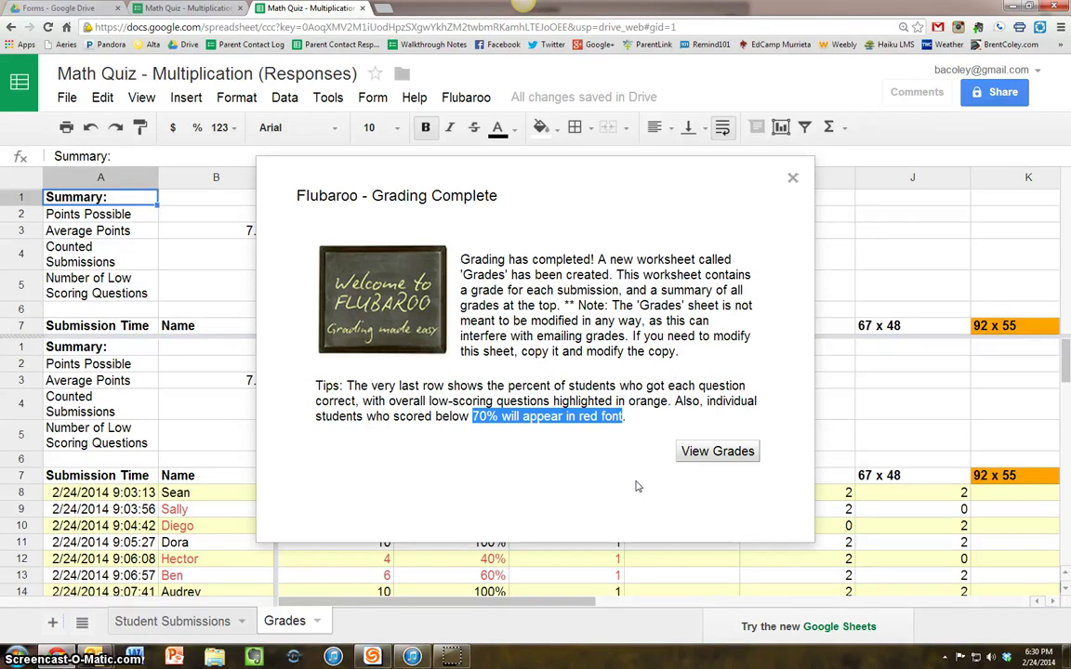
left_click(731, 454)
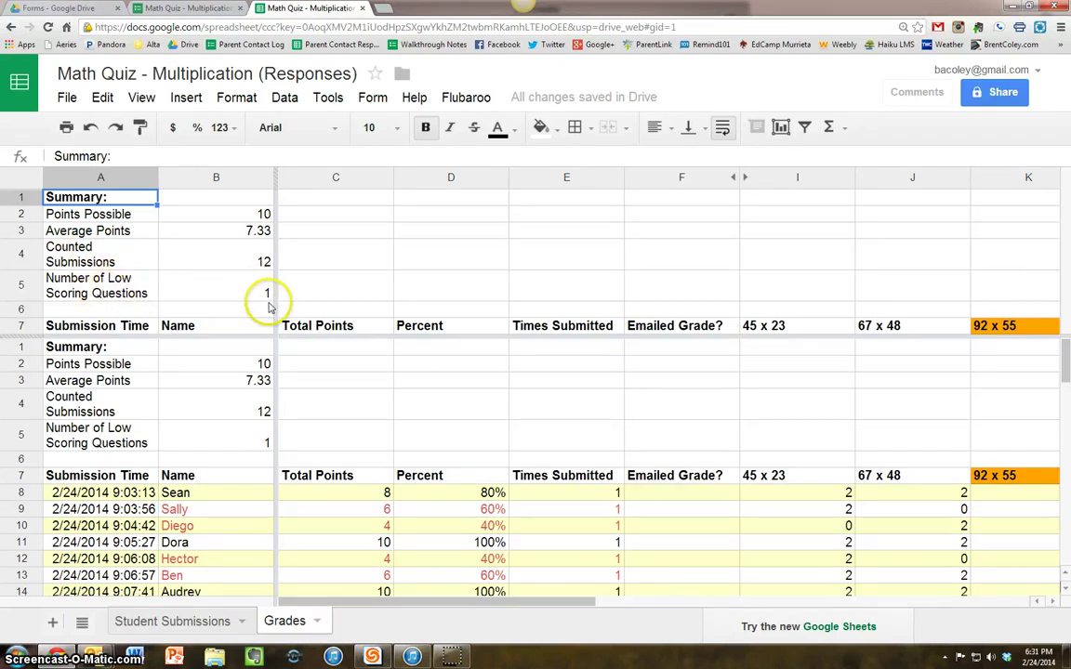
Step: Examine the students' totals and per-question scores in the Grades sheet, reloading the page to refresh the 81 x 63 and 40 x 73 columns
scroll(362, 388, "down", 3)
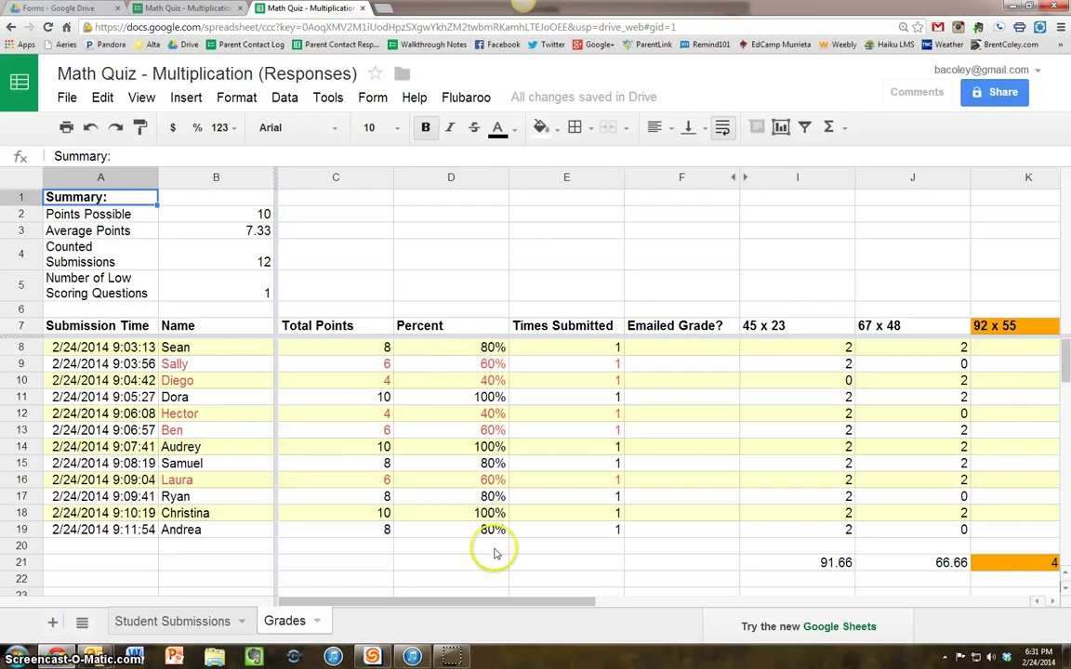
left_click(487, 602)
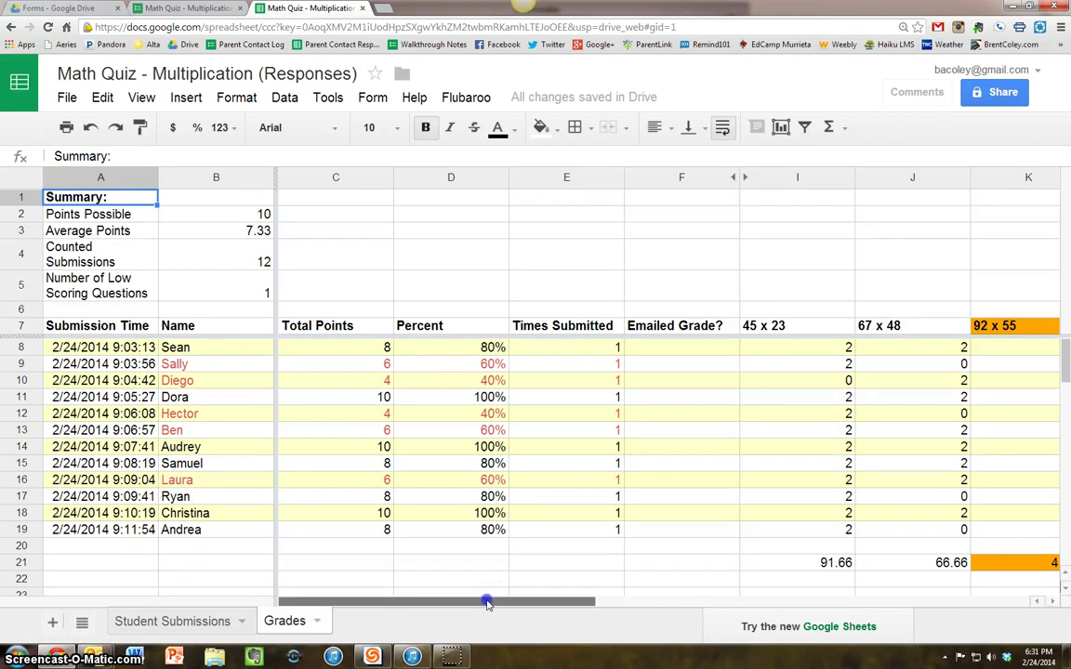
left_click_drag(487, 602, 661, 603)
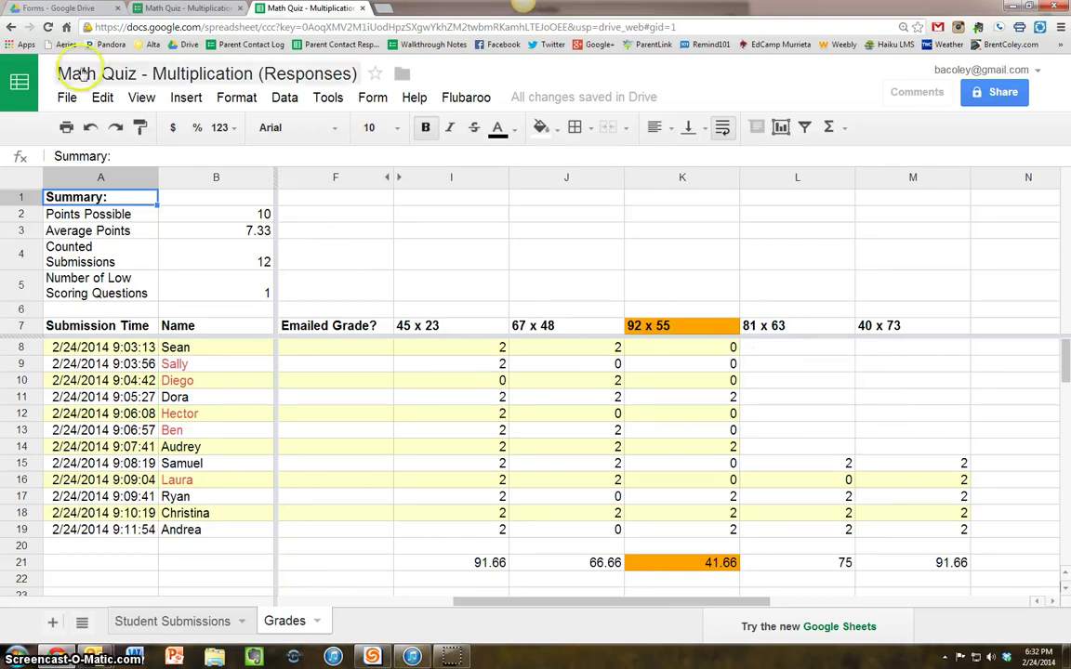
left_click(49, 27)
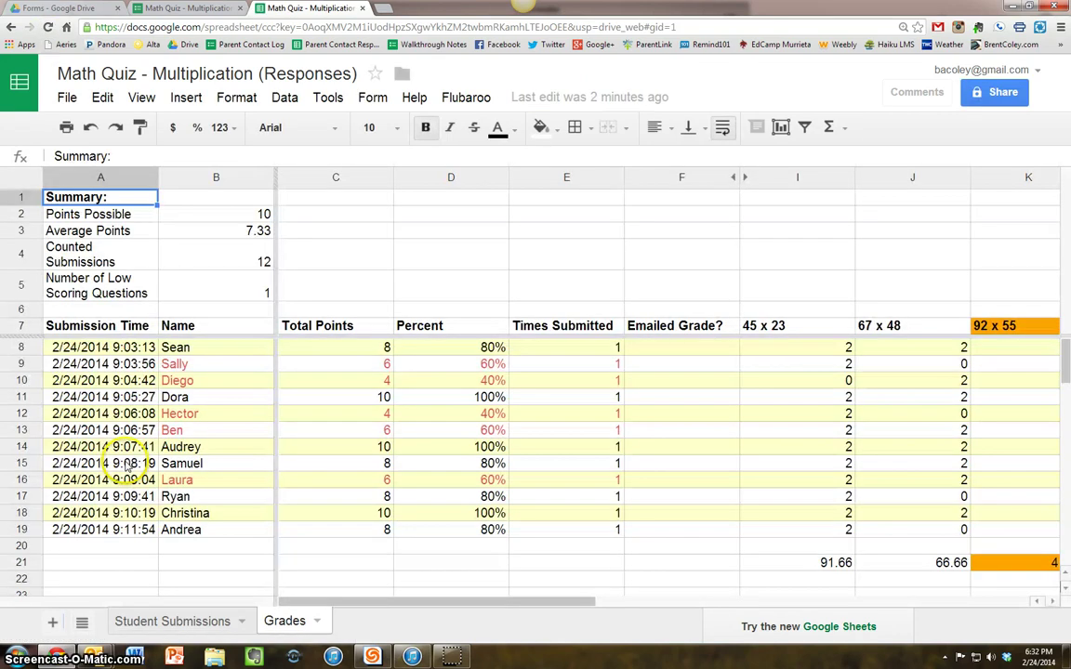
left_click_drag(359, 600, 558, 595)
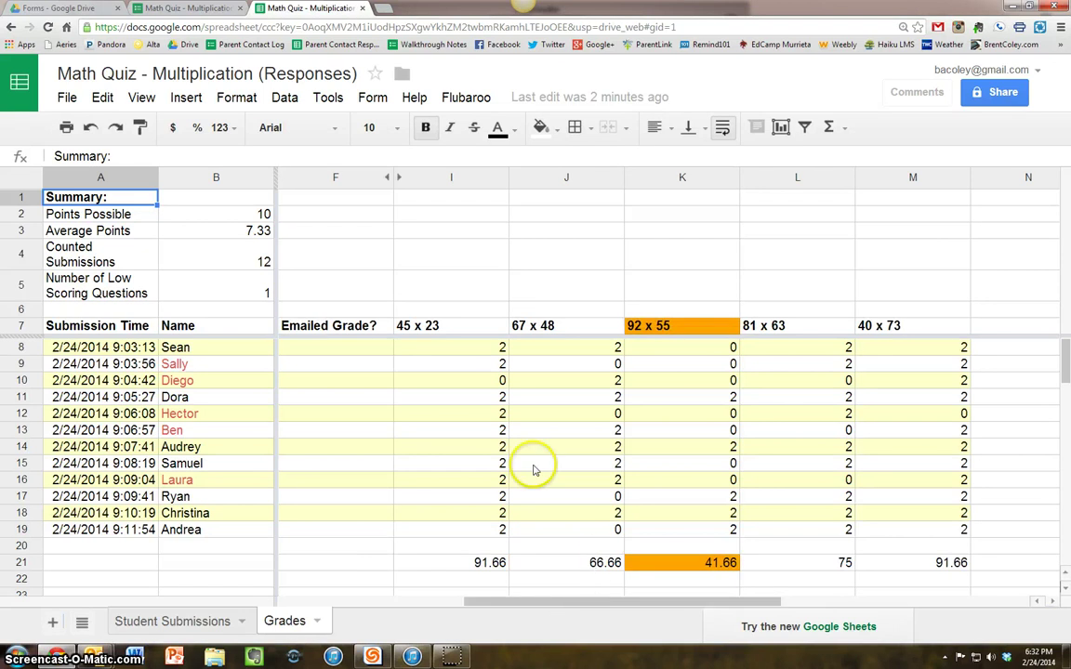